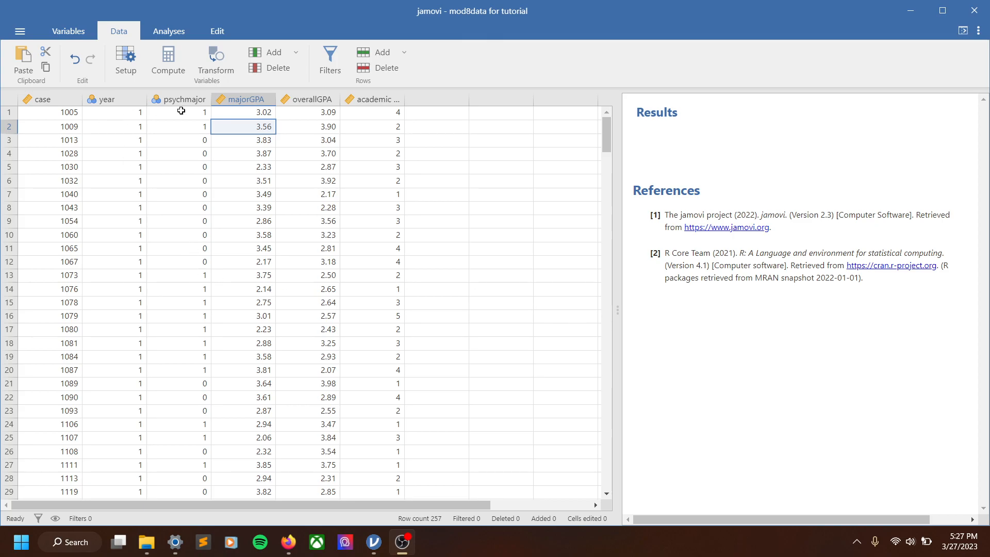
Start a new ANOVA analysis
click(62, 30)
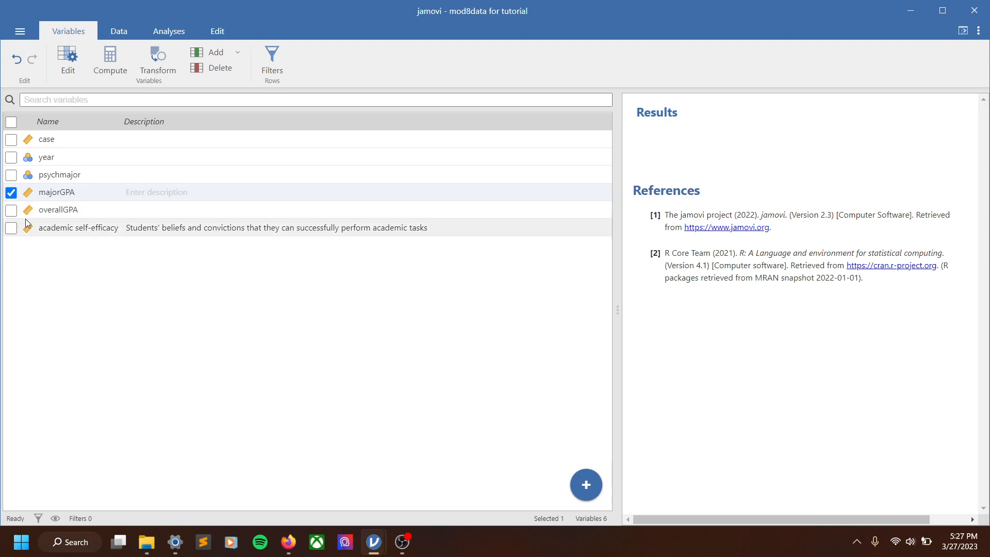
click(170, 23)
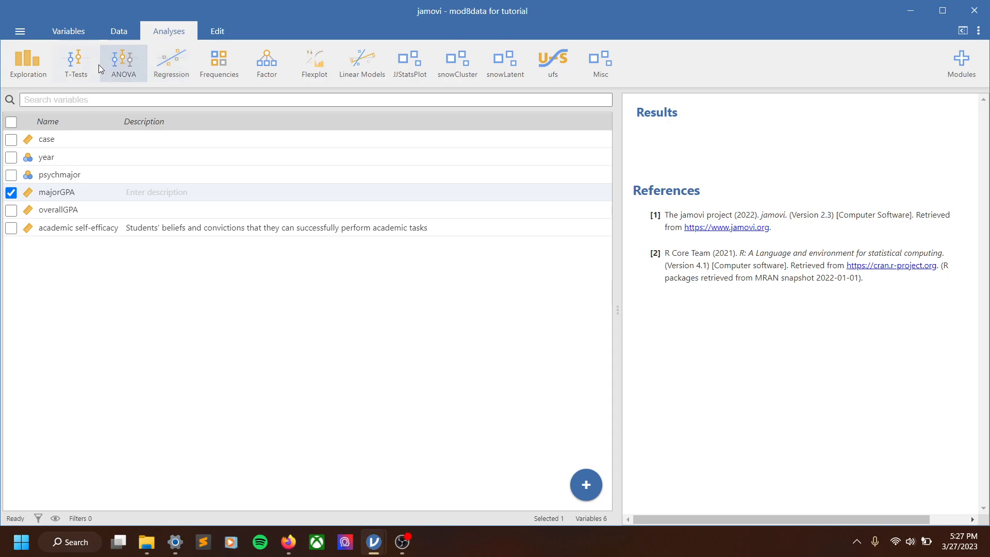
click(117, 64)
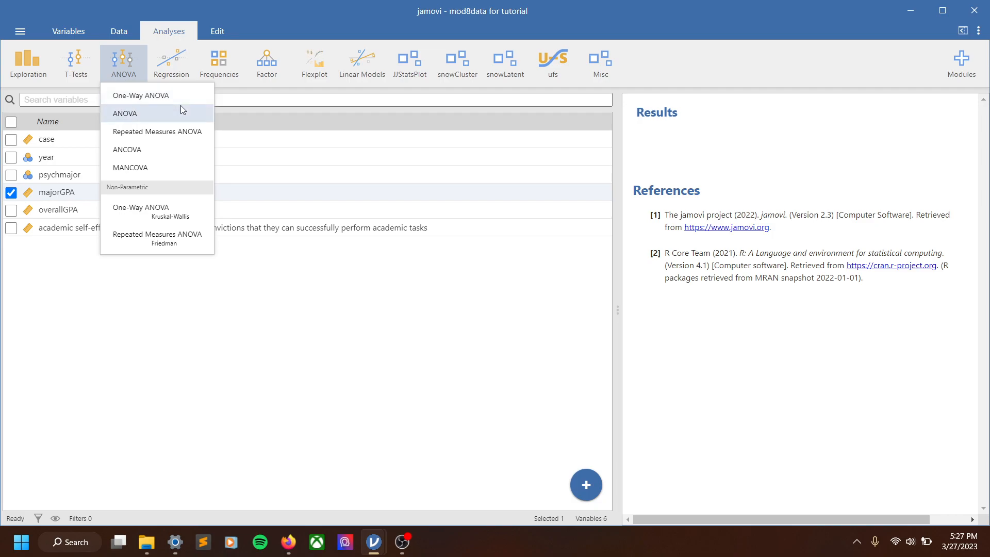
click(153, 115)
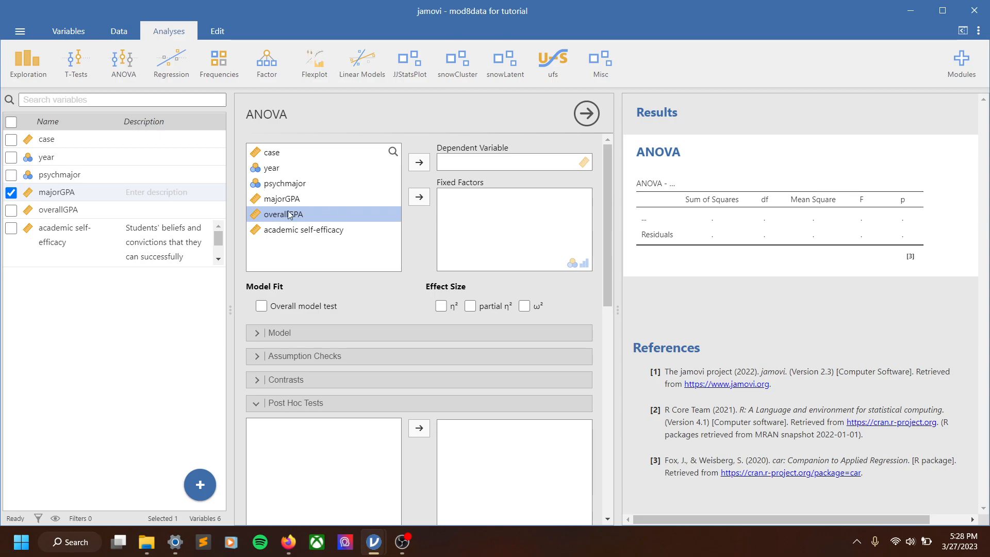
Set overallGPA as the dependent variable and year as the fixed factor
click(420, 162)
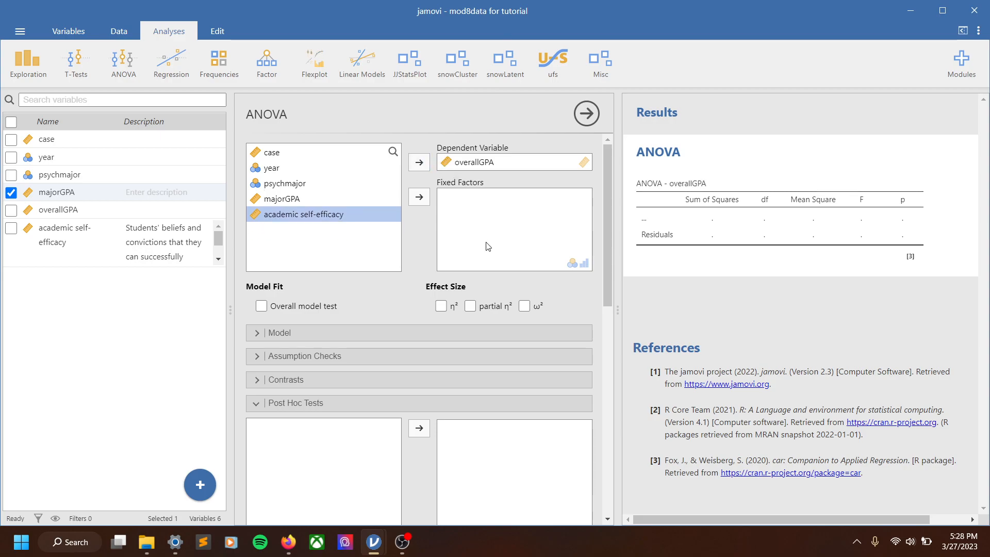
click(269, 170)
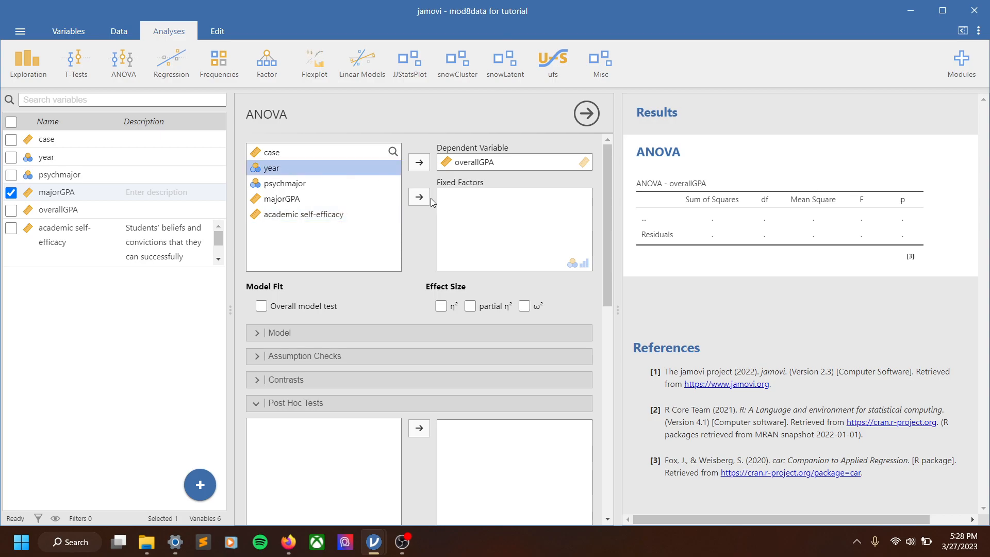
click(422, 202)
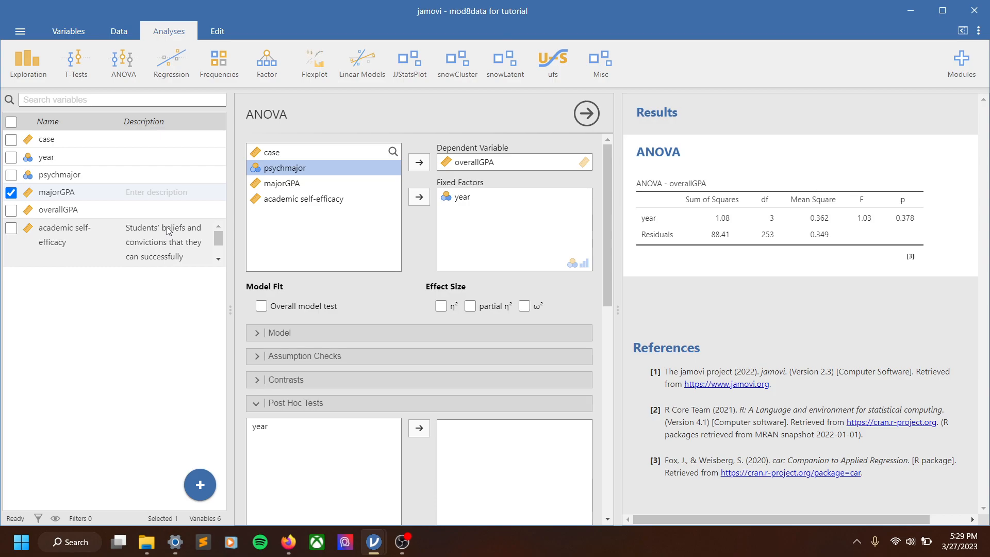
Replace the dependent variable overallGPA with academic self-efficacy
scroll(172, 247, down, 1)
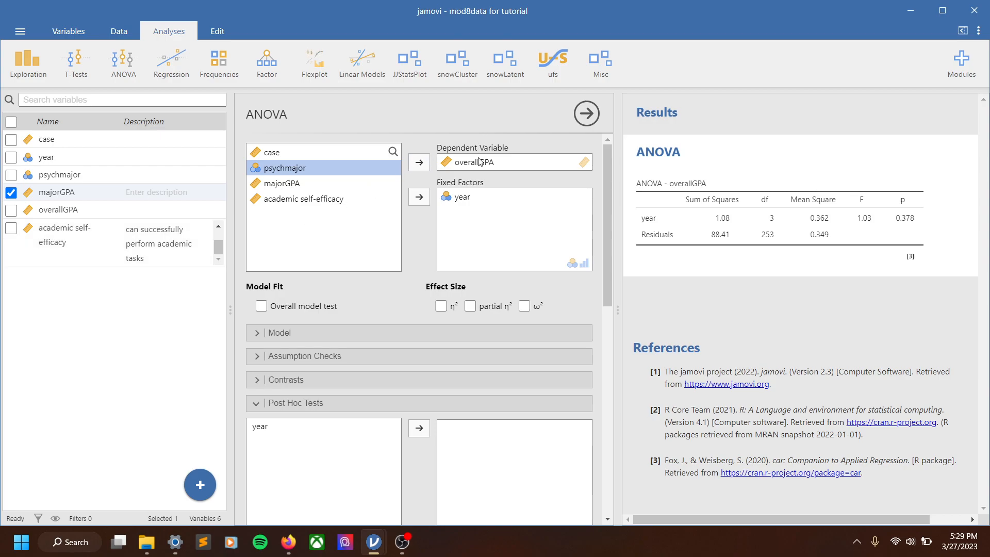
click(462, 163)
click(419, 163)
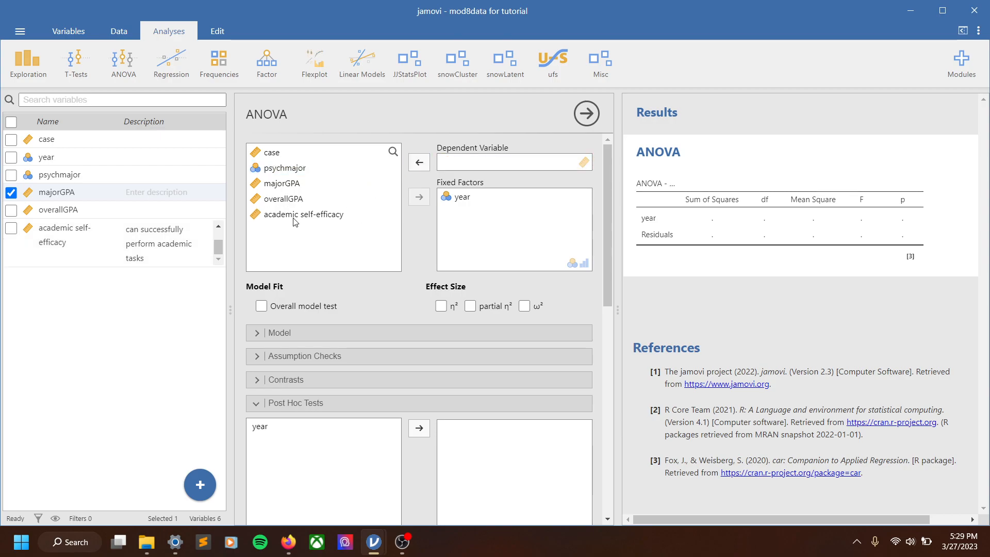
click(295, 215)
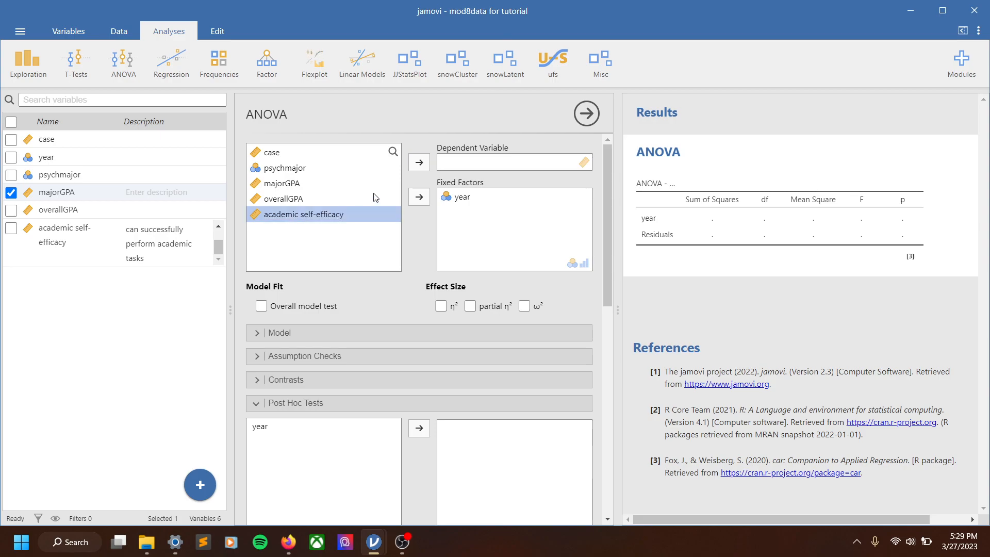
click(428, 163)
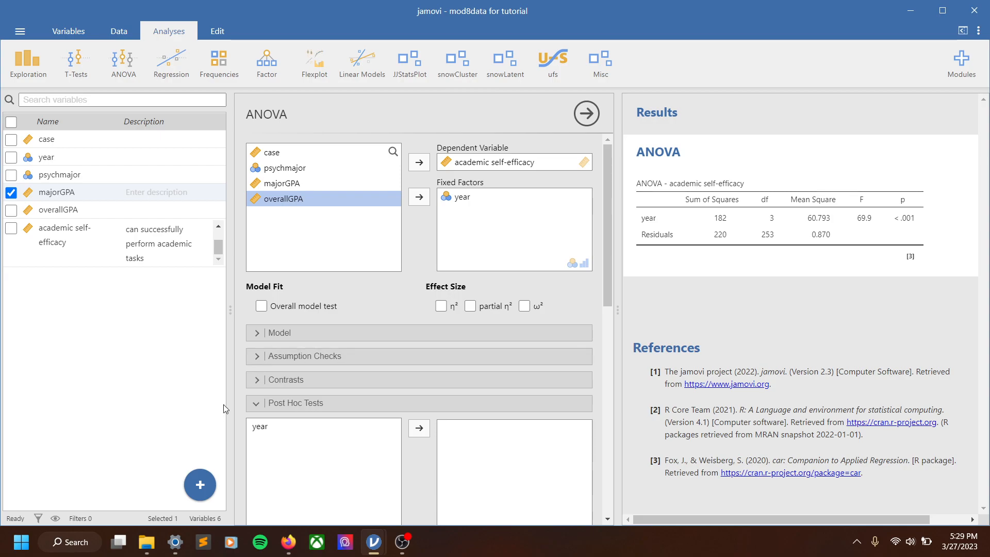
Collapse the option sections and turn on the η² and ω² effect sizes
click(265, 403)
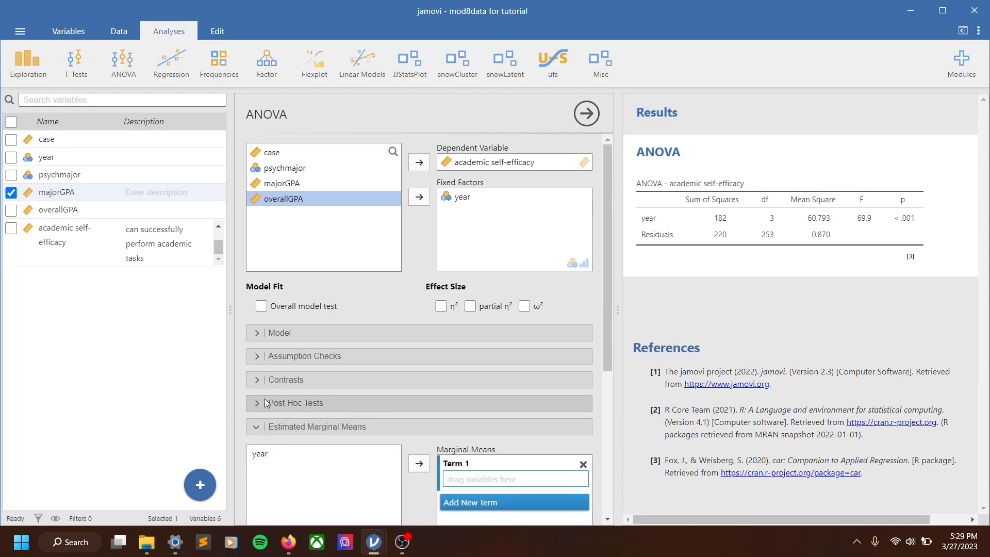
click(269, 427)
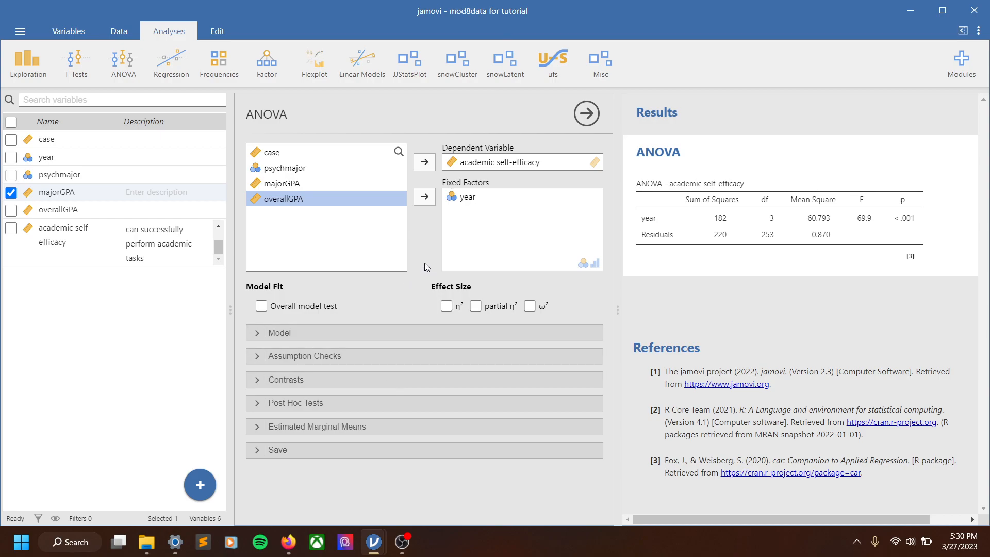
click(442, 308)
click(530, 306)
Add year to the post hoc tests with Tukey correction
scroll(812, 282, right, 2)
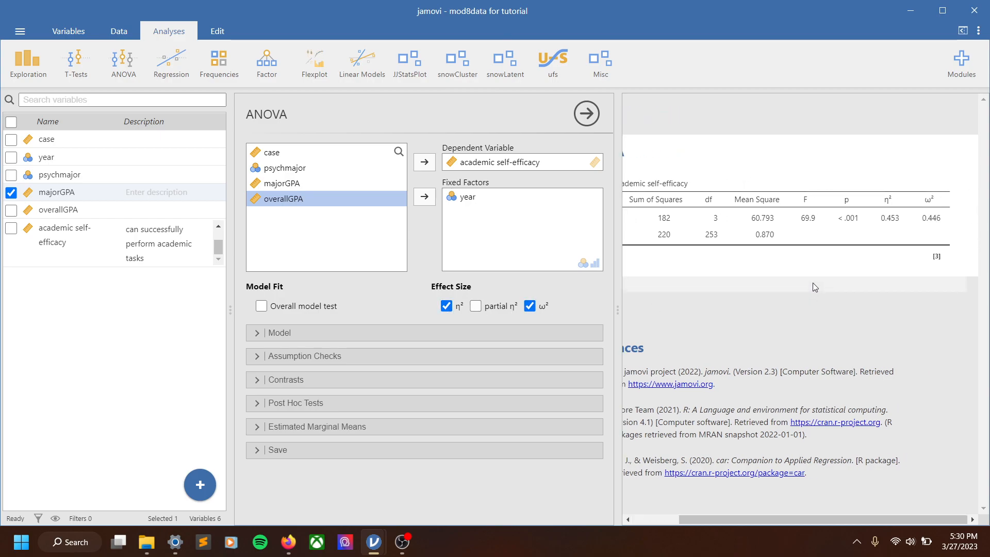
drag(230, 218, 69, 218)
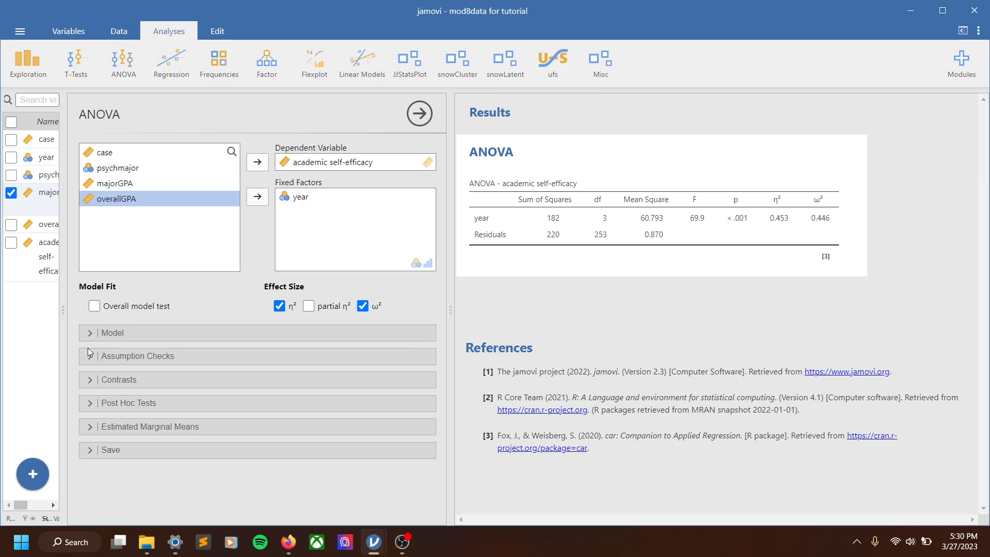
click(106, 403)
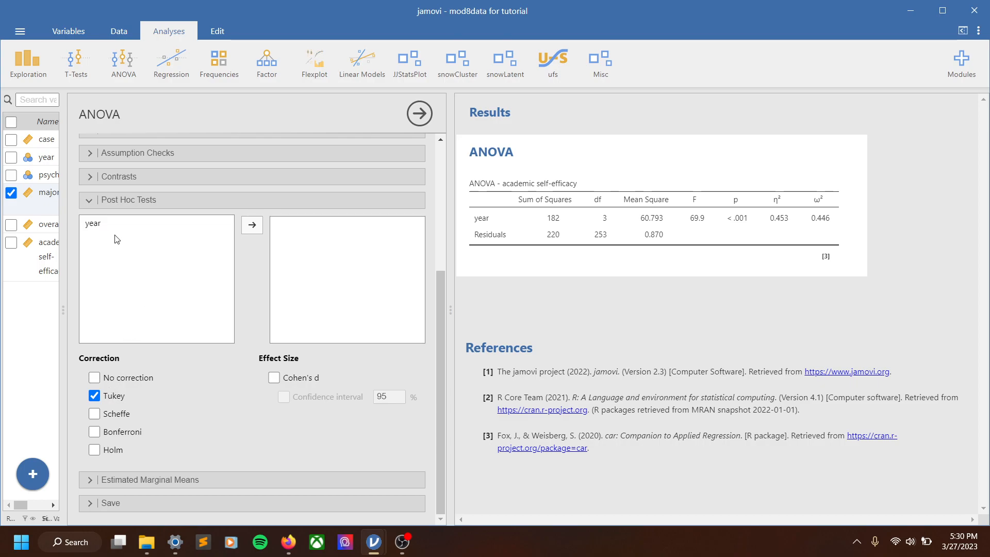
click(101, 228)
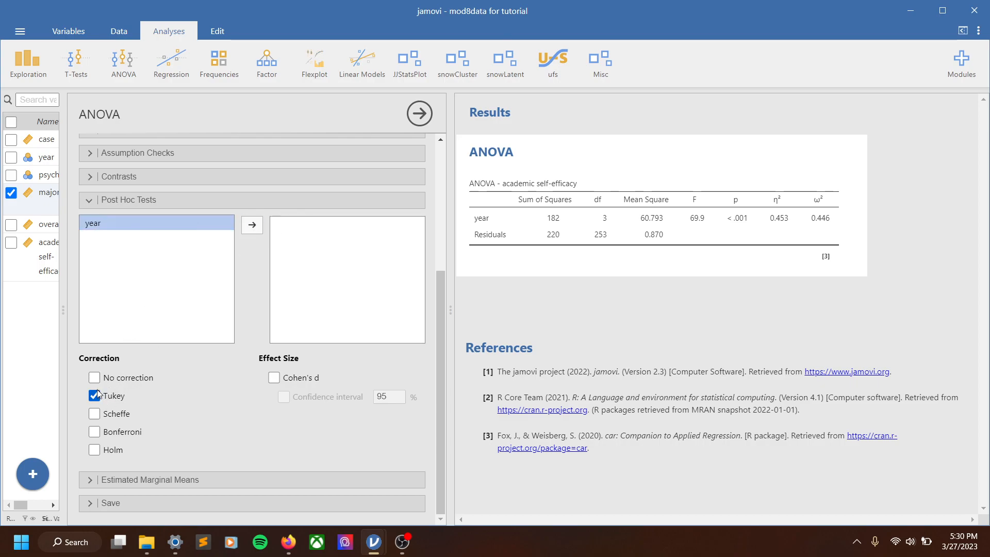
click(251, 225)
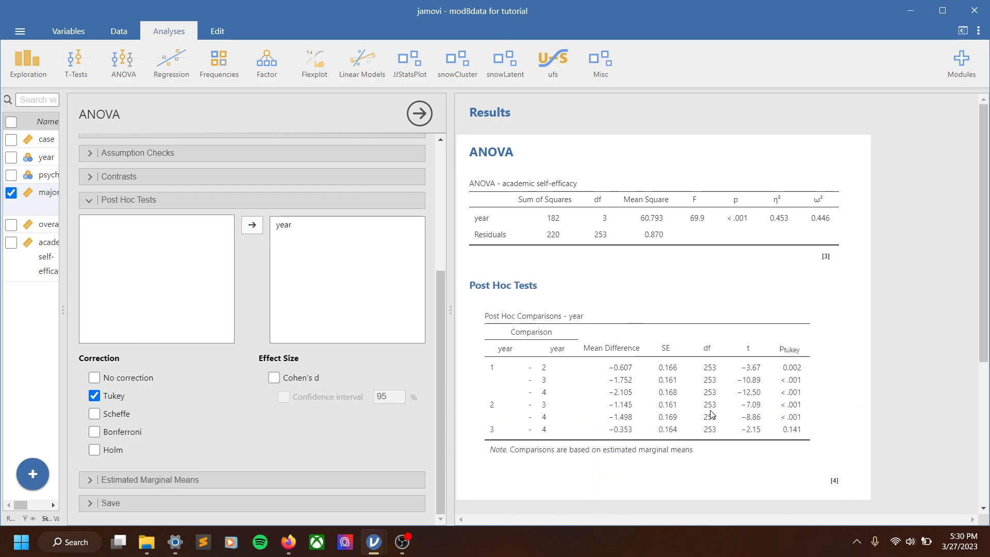
Review the post hoc comparisons table and the estimated marginal means options
scroll(714, 425, down, 4)
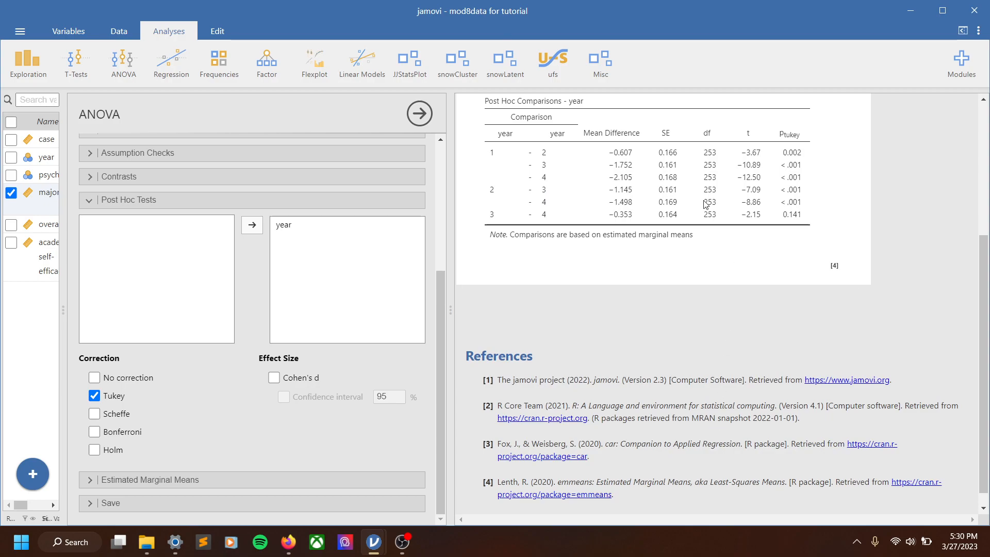
scroll(712, 418, up, 4)
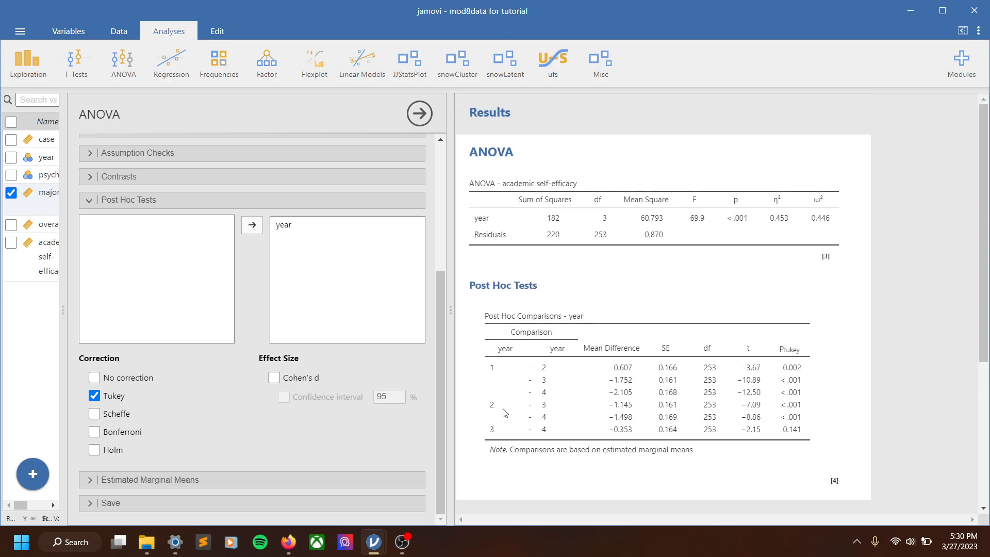
drag(66, 173, 195, 178)
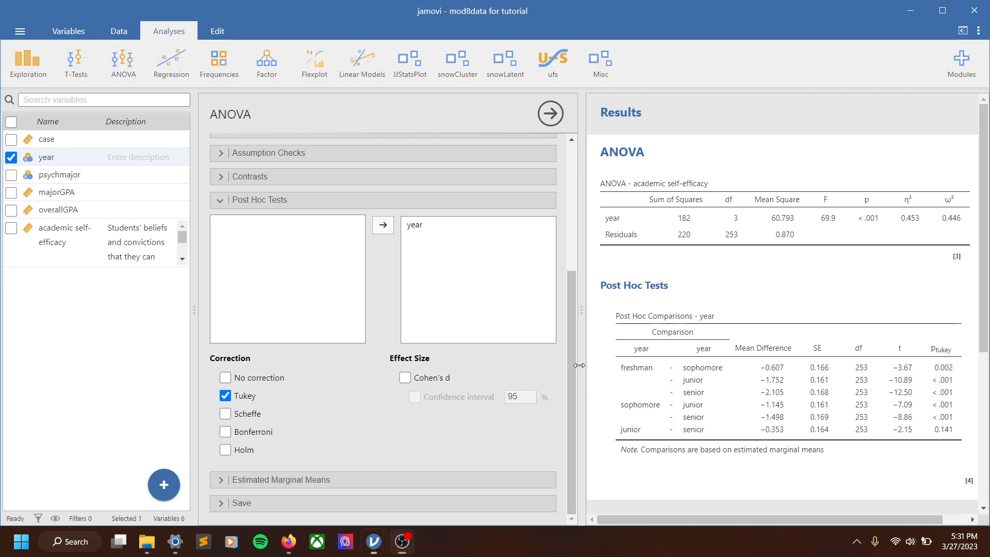
drag(581, 355, 511, 350)
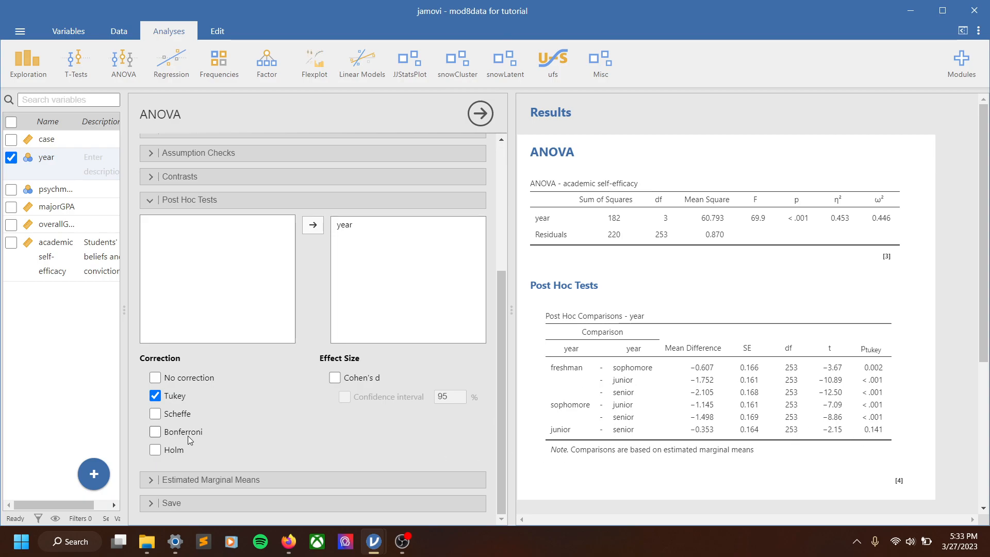
scroll(207, 389, up, 4)
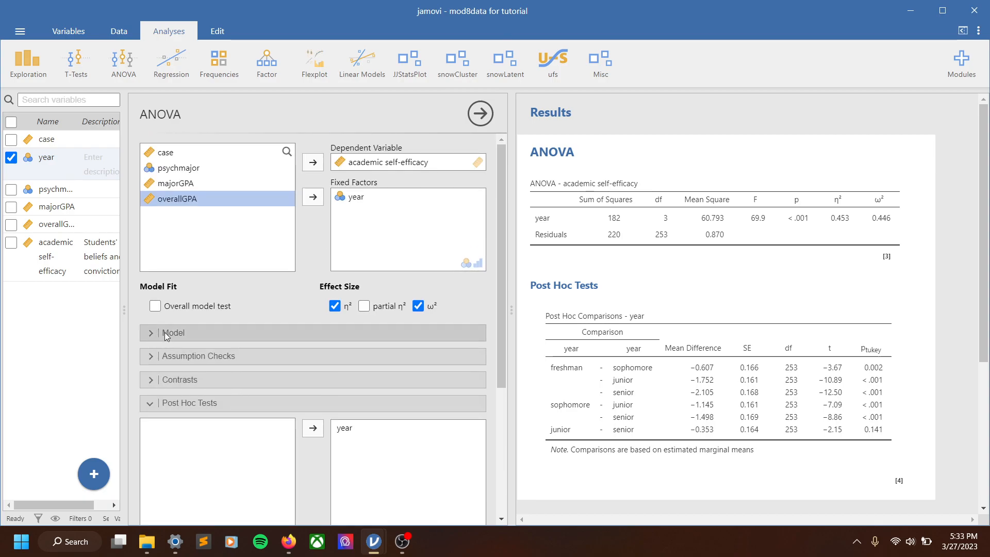
scroll(155, 361, down, 4)
click(160, 480)
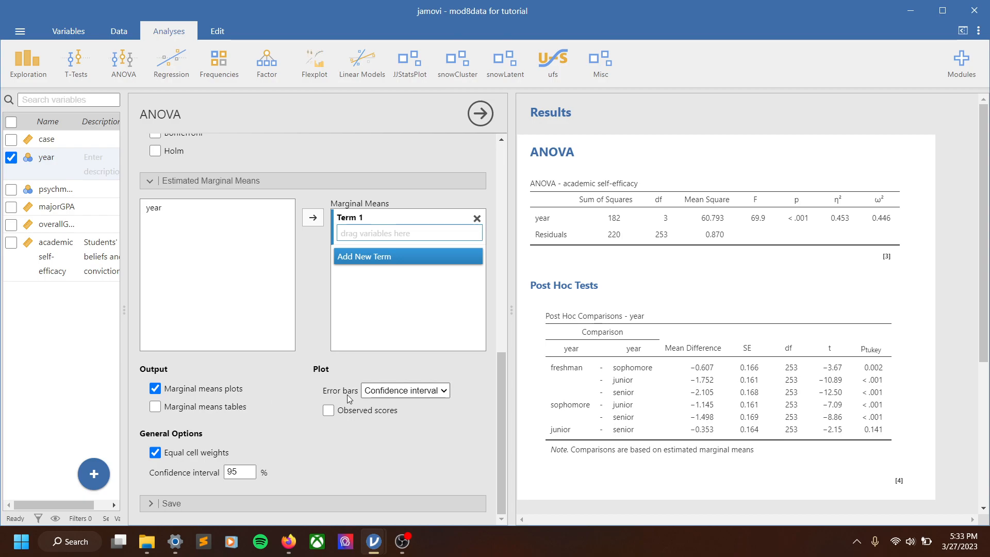
scroll(314, 394, up, 6)
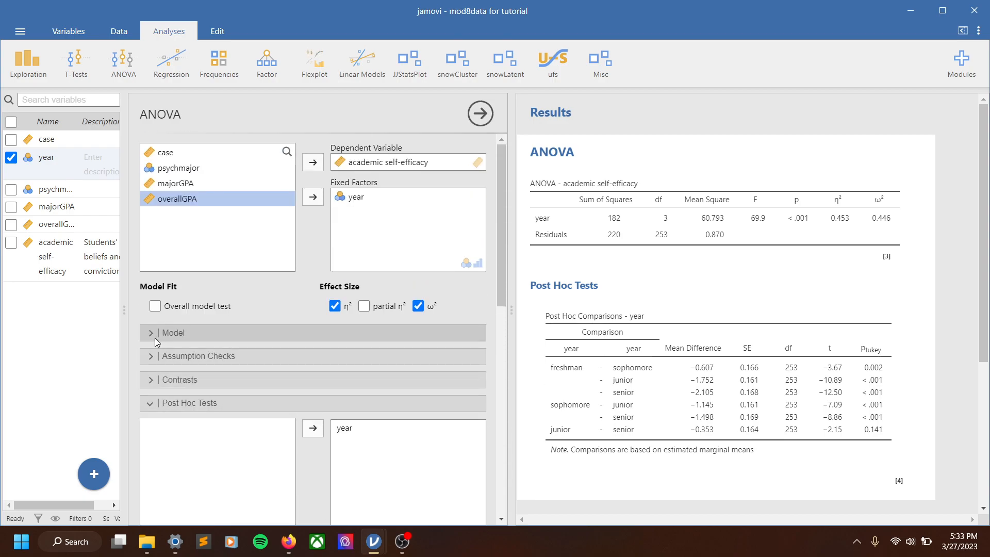
Create descriptive statistics for academic self-efficacy split by year
click(32, 62)
click(36, 95)
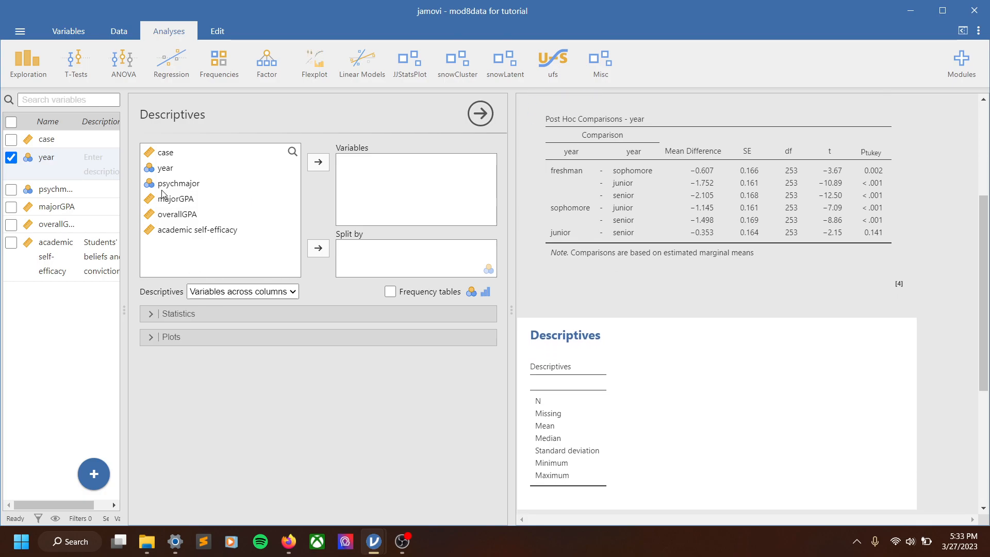
click(195, 184)
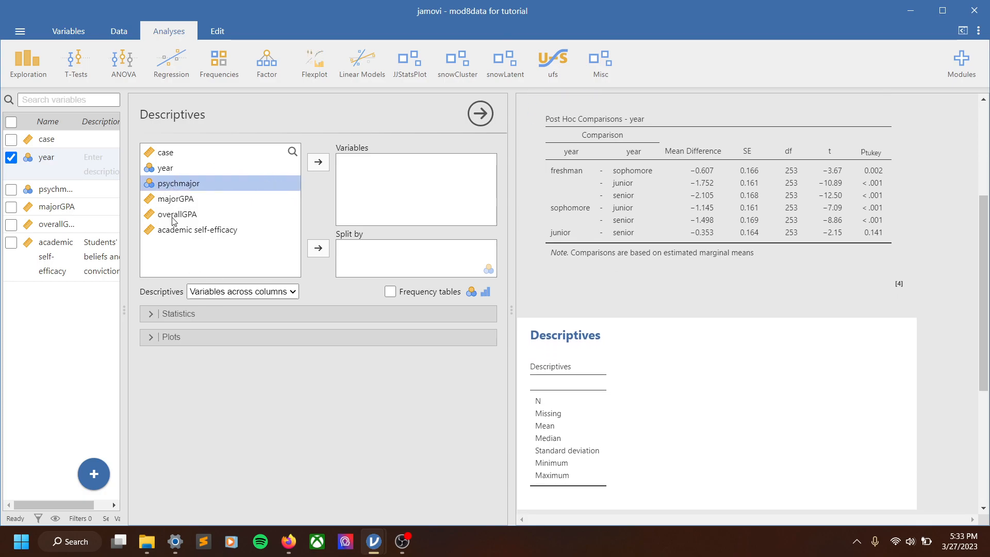
click(179, 231)
click(318, 162)
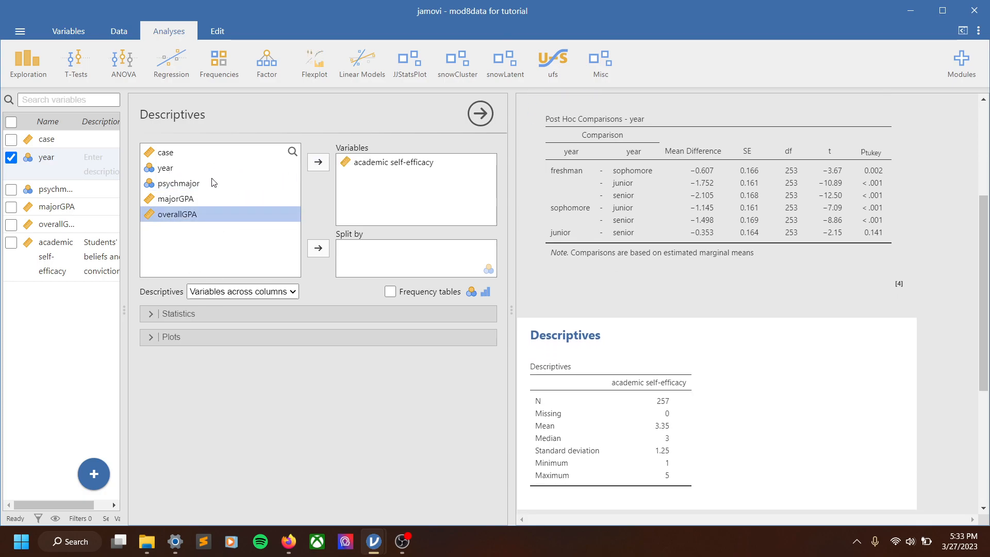
click(170, 168)
click(318, 248)
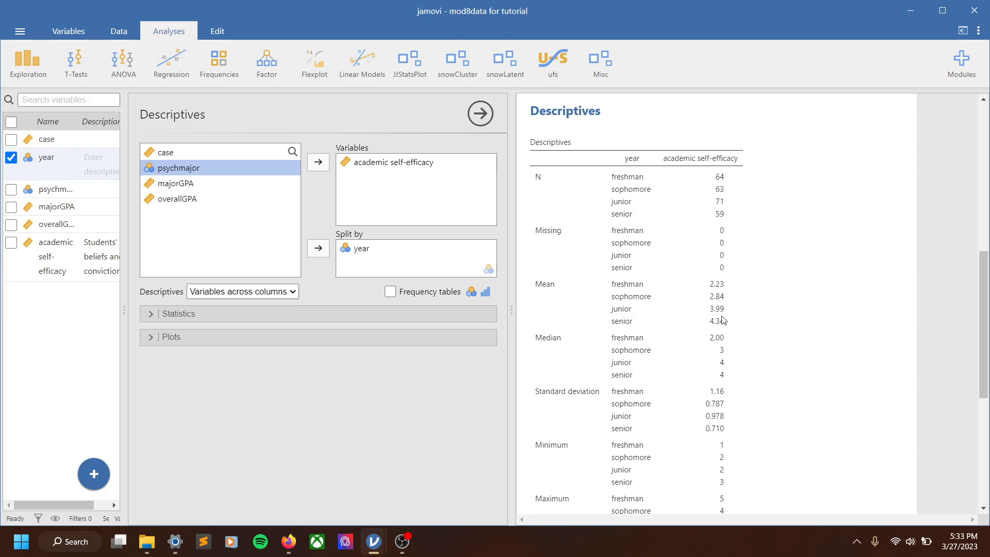
Return to the ANOVA and add year as a marginal means term to plot estimated marginal means
scroll(764, 308, up, 10)
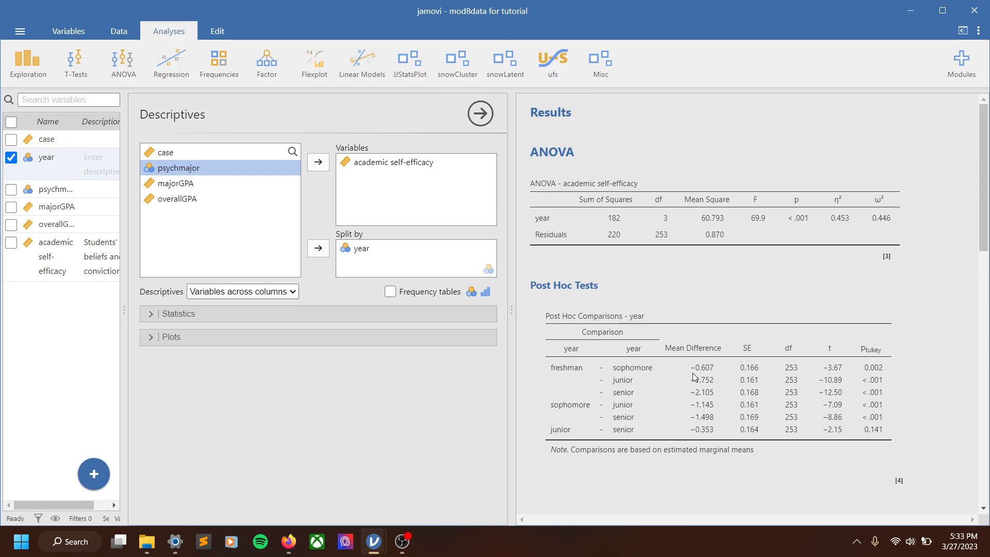
click(693, 376)
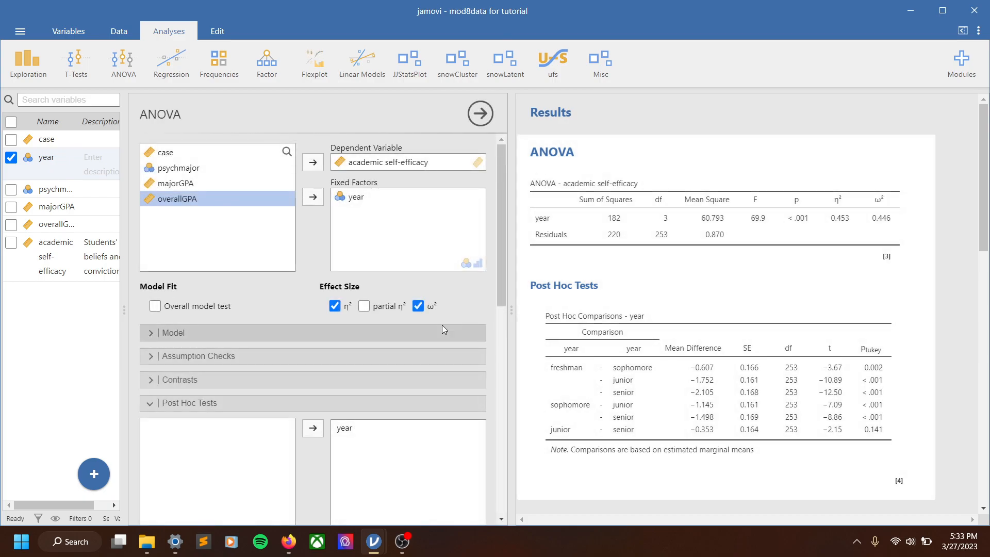
click(153, 403)
scroll(207, 370, down, 4)
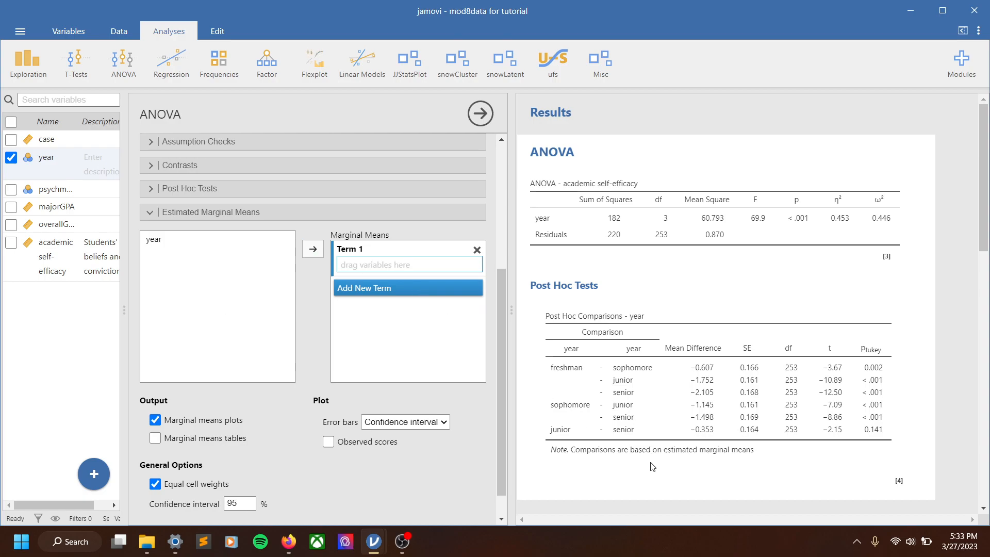
scroll(619, 361, down, 5)
scroll(635, 297, up, 5)
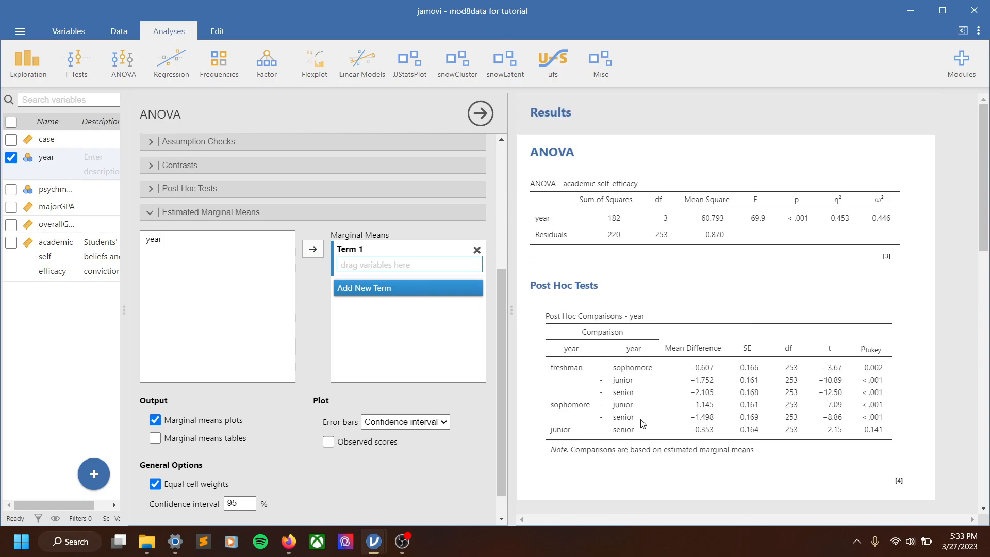
click(150, 240)
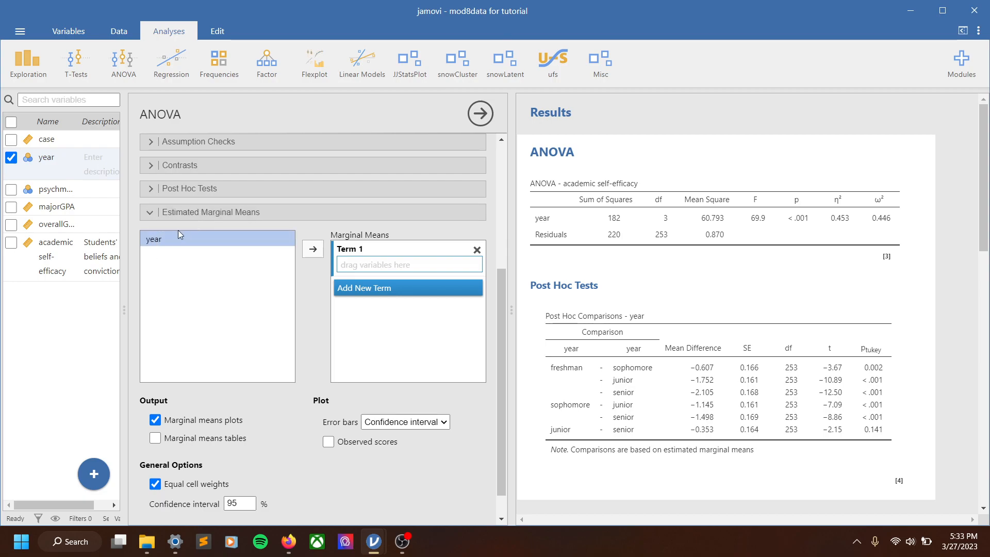
drag(154, 243, 405, 263)
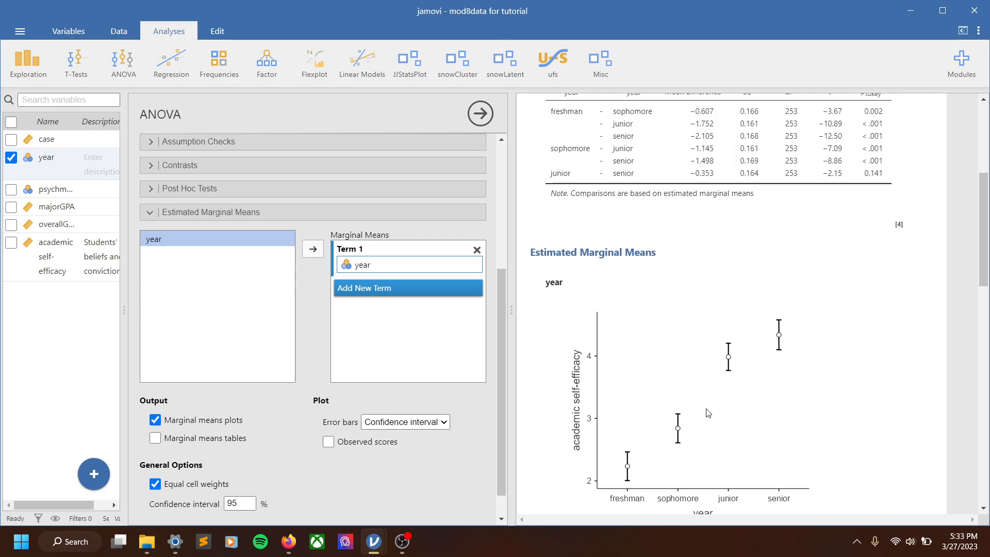
Turn on the marginal means table for year and review it alongside the plot
scroll(661, 279, down, 4)
scroll(661, 279, up, 4)
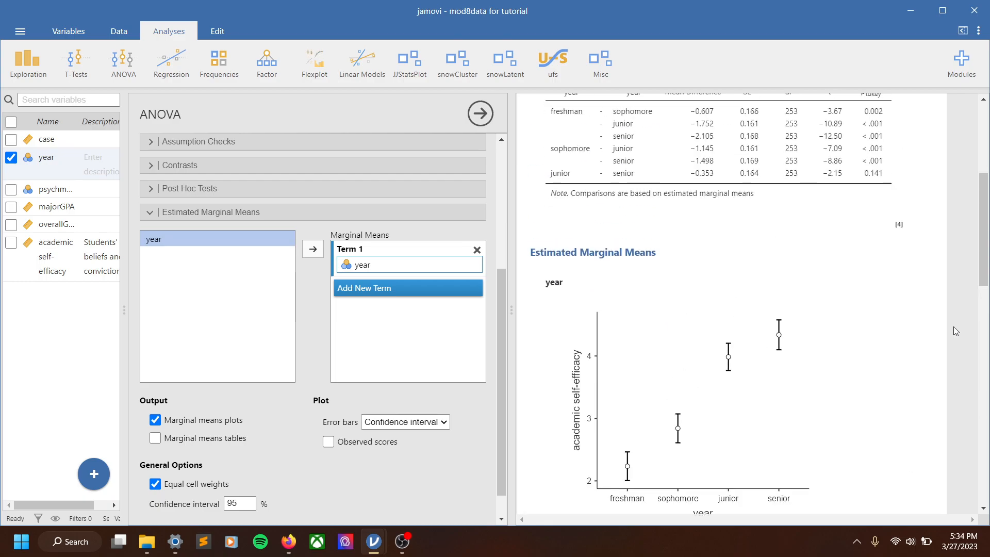
drag(984, 237, 983, 268)
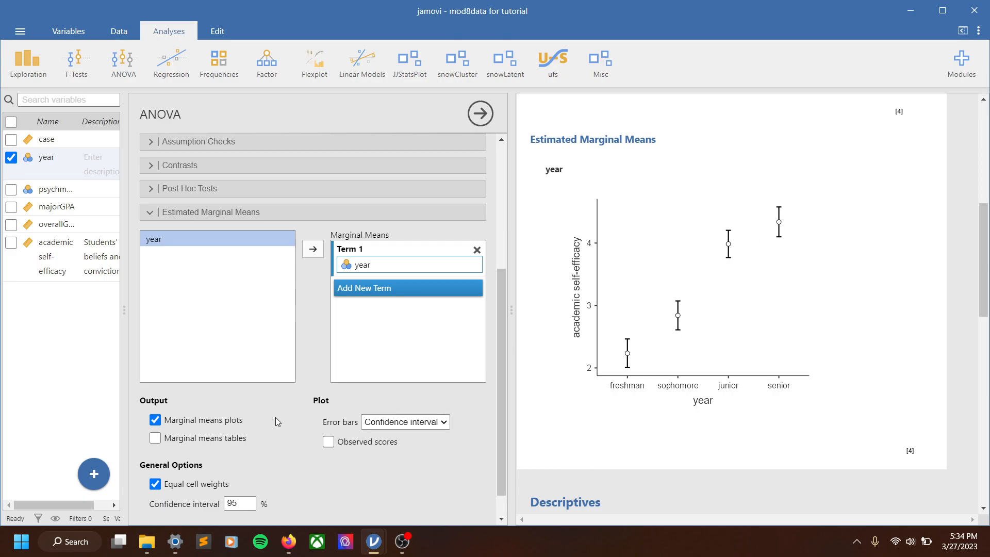
click(186, 439)
scroll(612, 400, down, 4)
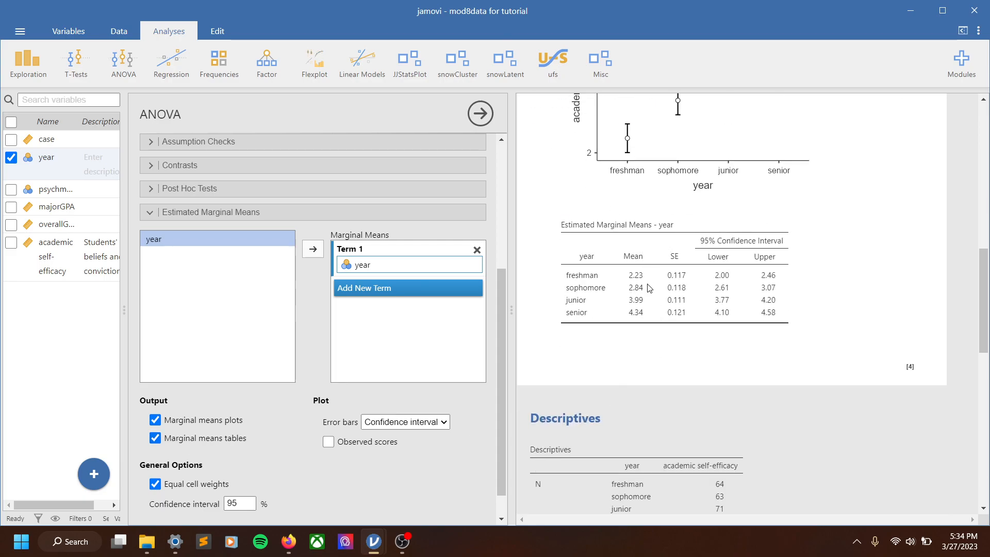
scroll(643, 365, down, 4)
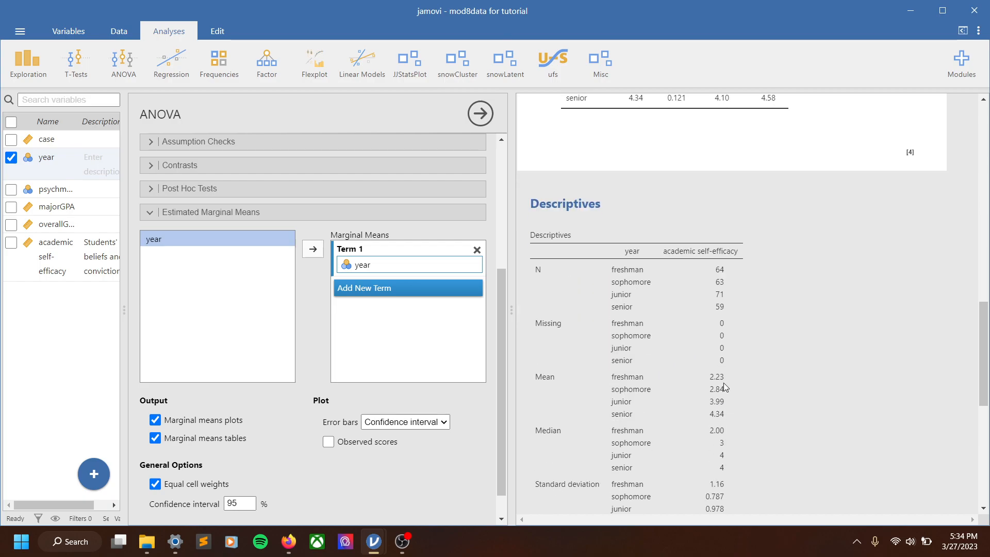
scroll(717, 370, up, 4)
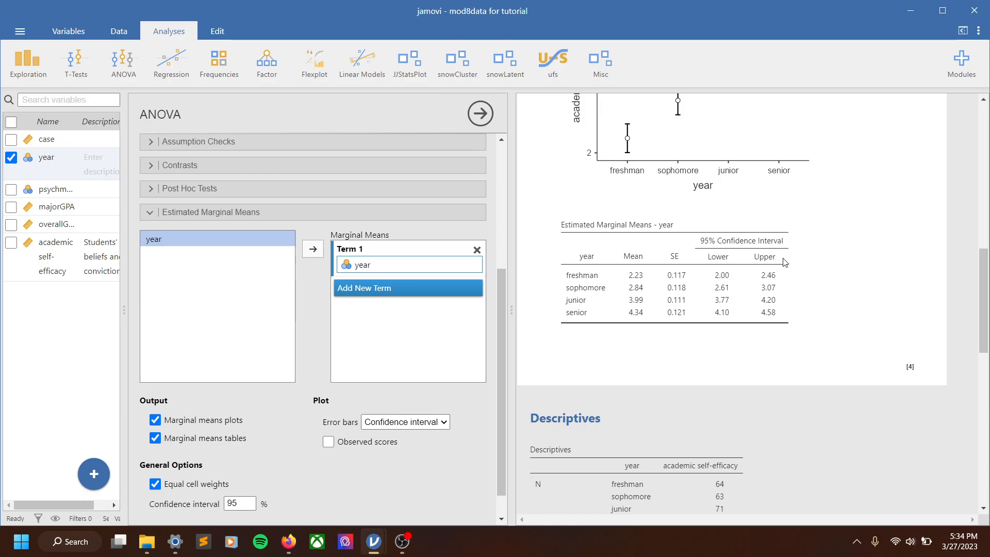
scroll(782, 288, up, 4)
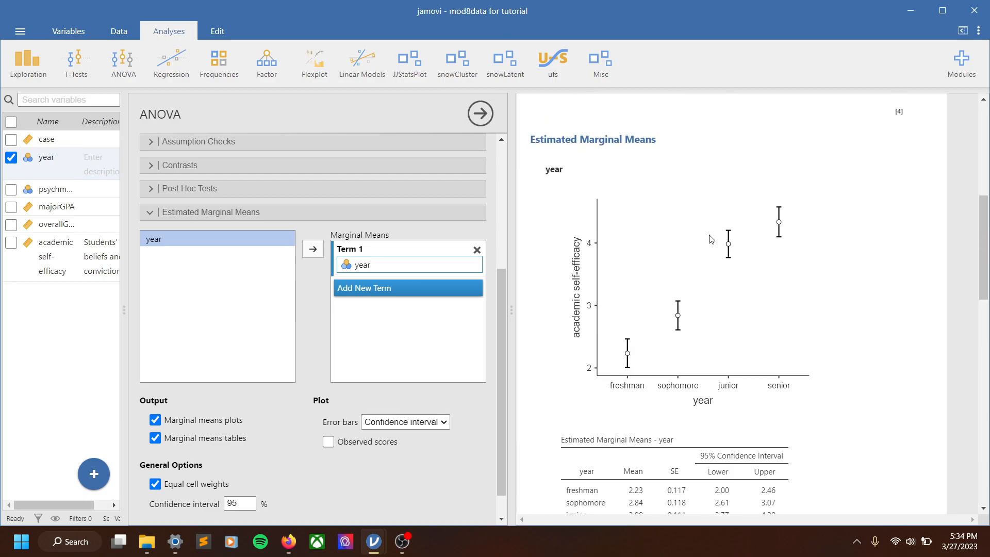
Set the error bars of the marginal means plot to Standard Error
click(396, 422)
click(412, 457)
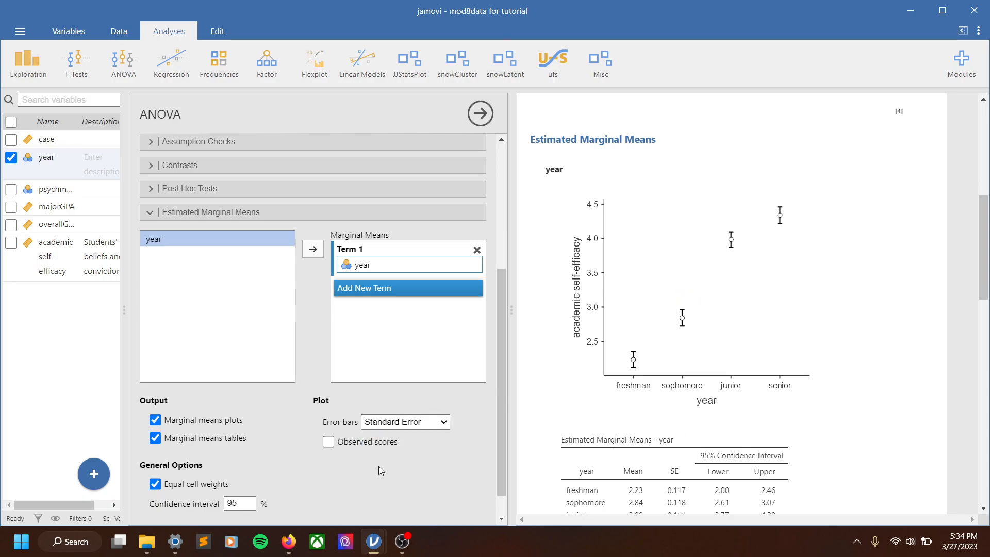
click(327, 443)
click(150, 213)
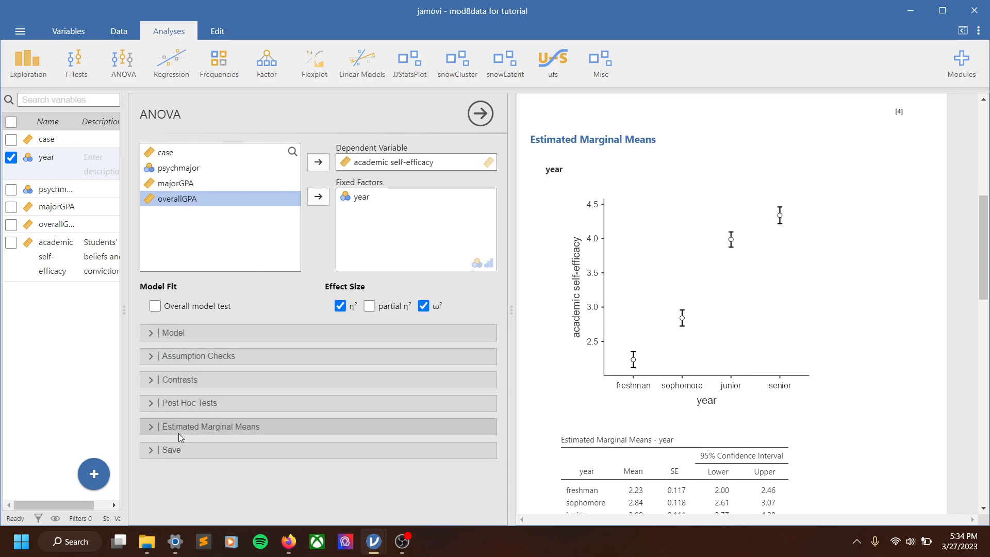
Examine the Model and Assumption Checks option sections of the ANOVA
click(155, 332)
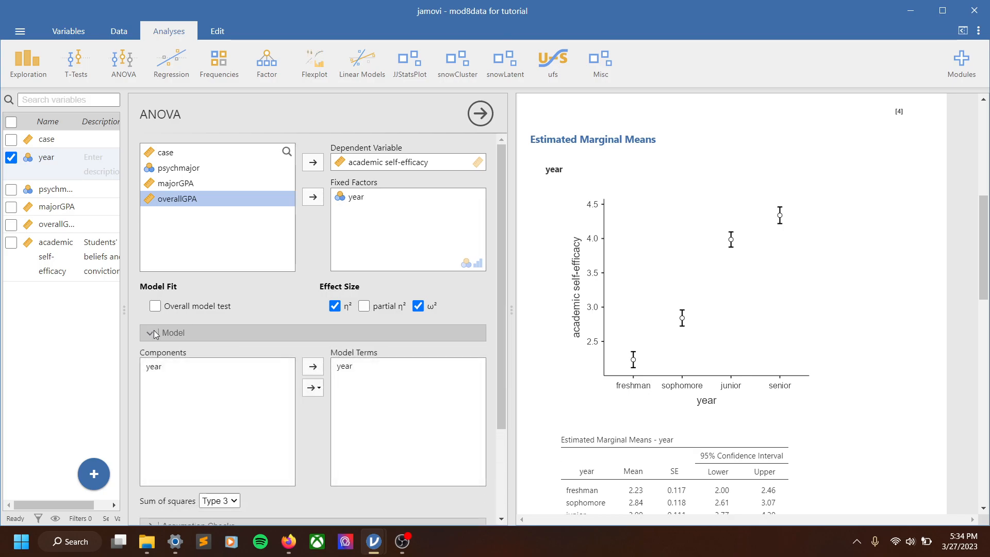
click(154, 333)
click(153, 358)
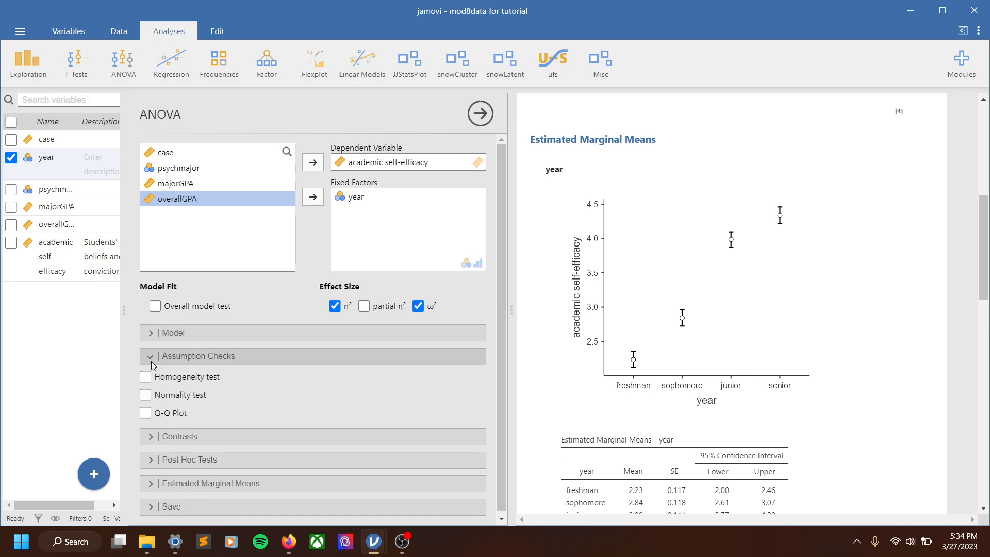
click(152, 363)
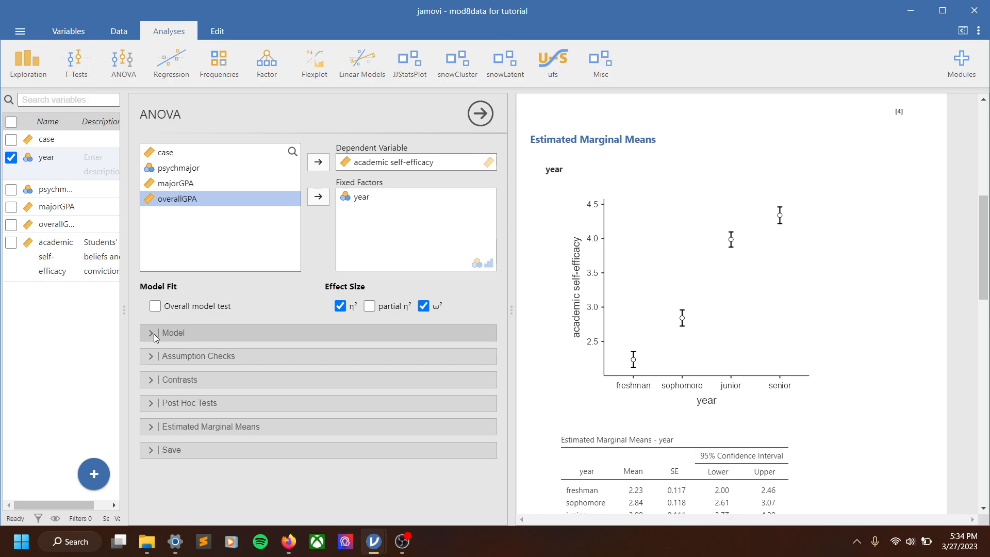
click(154, 333)
scroll(196, 402, down, 3)
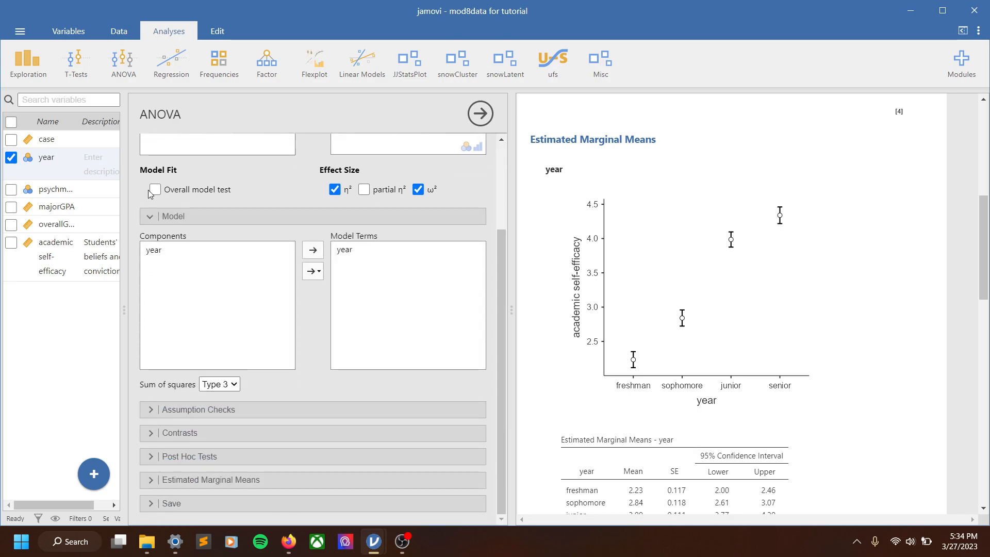
click(151, 216)
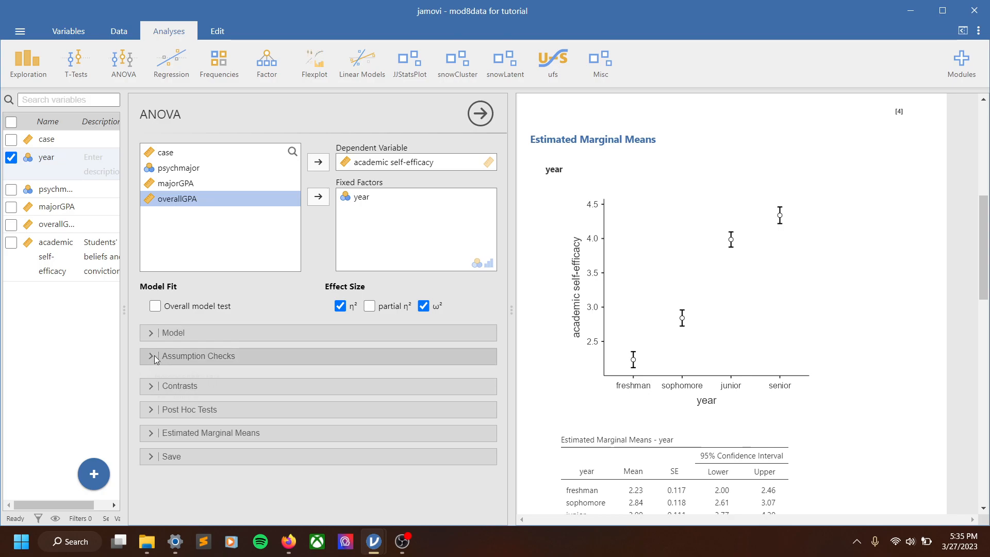
Enable and then disable the homogeneity test in the assumption checks
click(166, 361)
click(187, 379)
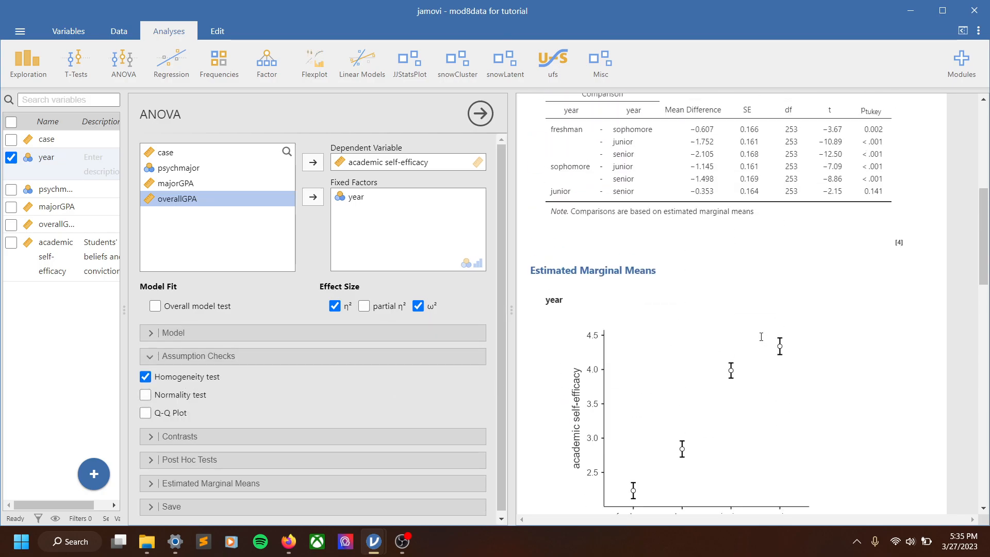
click(145, 377)
click(263, 356)
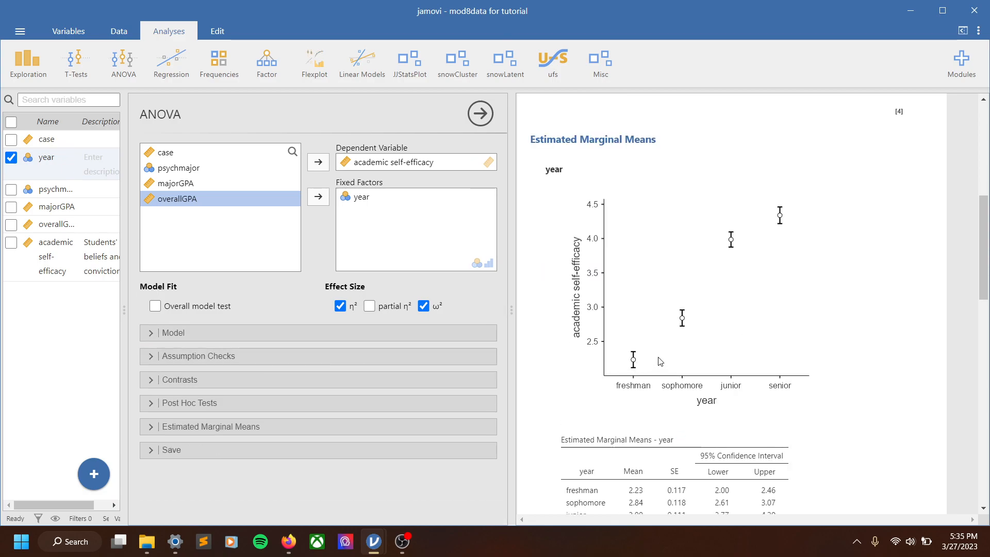
Start a One-Way ANOVA assuming equal variances (Fisher's)
click(119, 62)
click(141, 95)
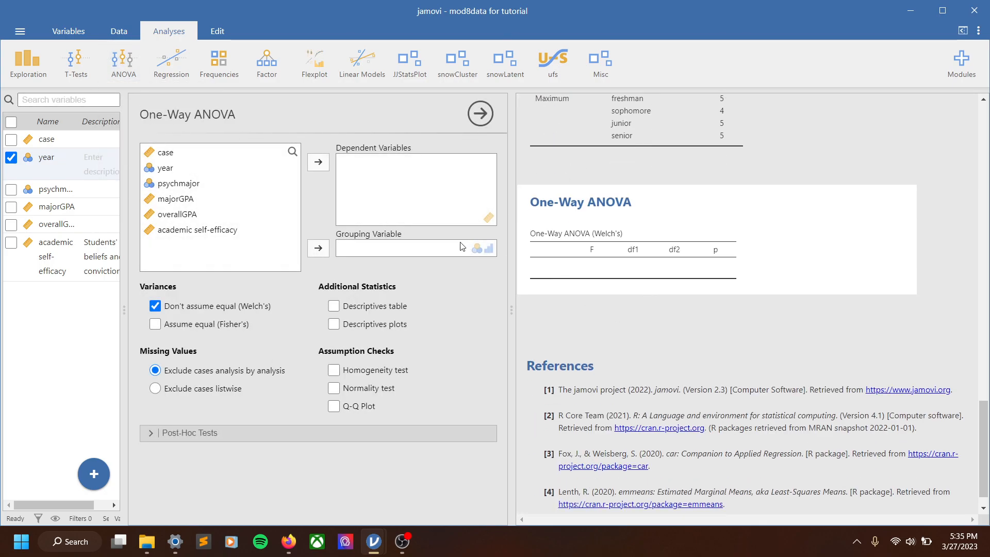
click(155, 324)
Set academic self-efficacy as the dependent variable and year as the grouping variable
double_click(164, 227)
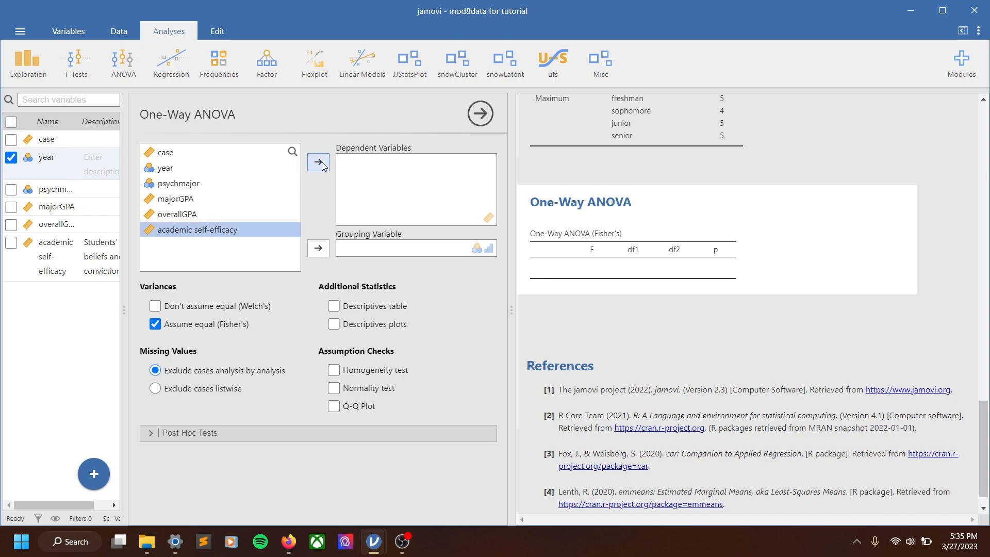
click(165, 168)
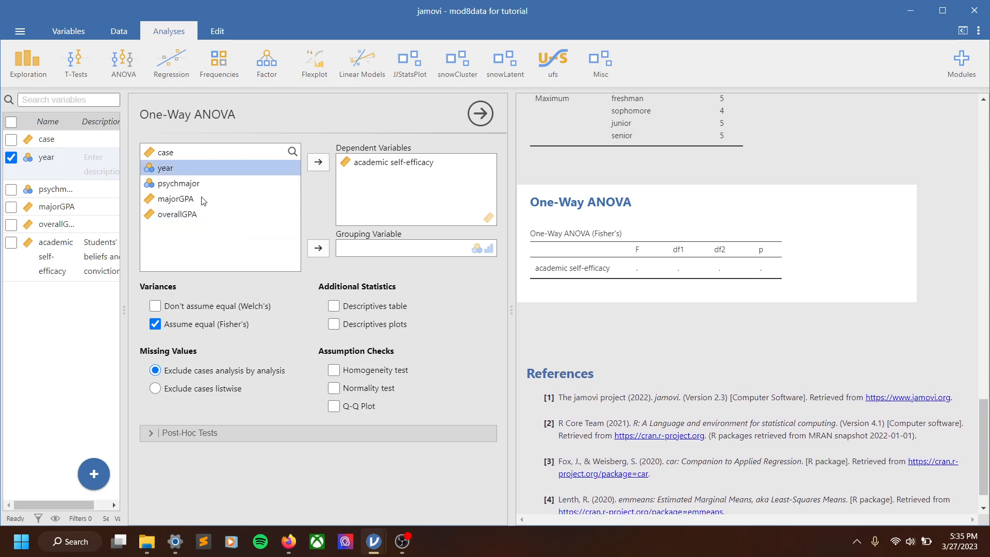
click(318, 248)
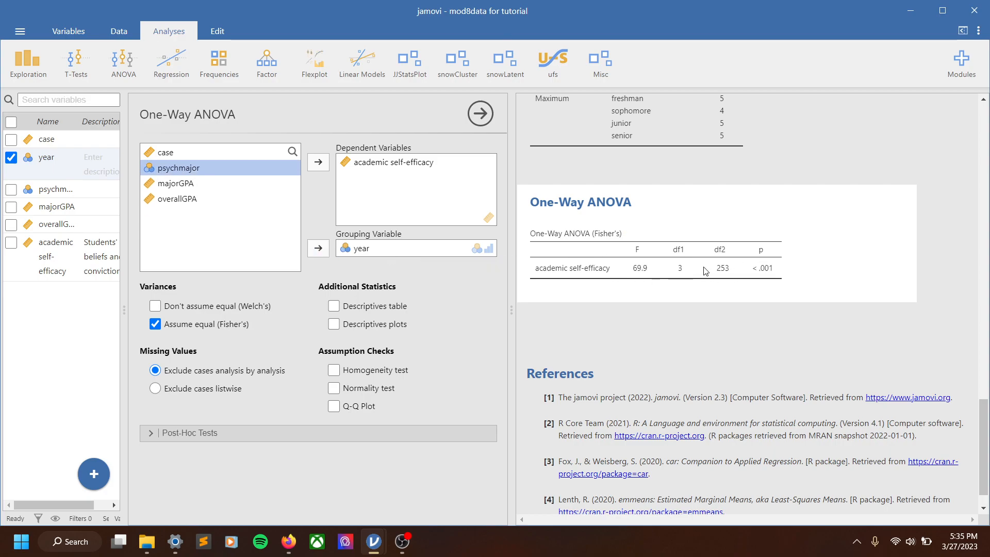
Add descriptives plots and Tukey post hoc tests to the one-way ANOVA
click(334, 324)
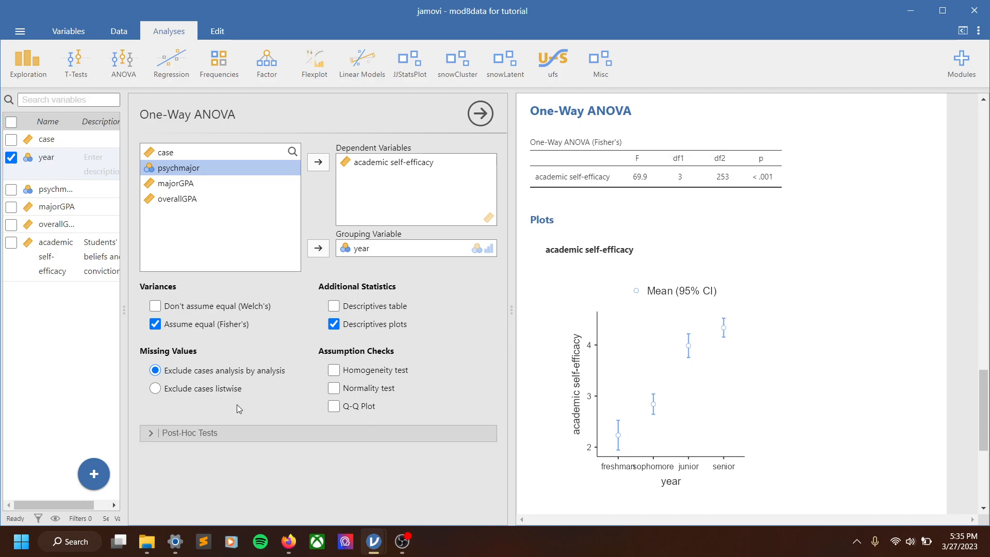
click(190, 432)
click(155, 476)
scroll(727, 364, down, 7)
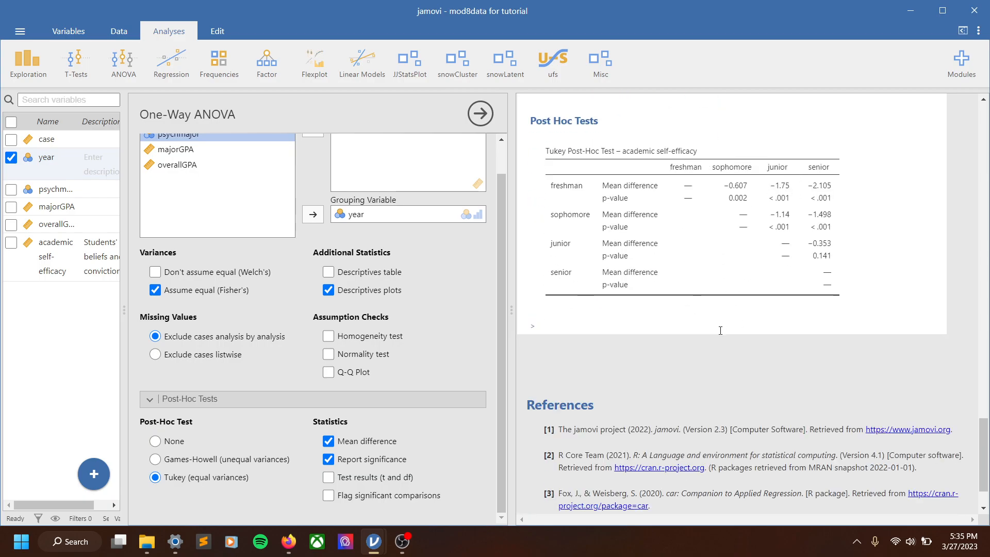
Return to the original ANOVA analysis in the results
scroll(689, 324, up, 8)
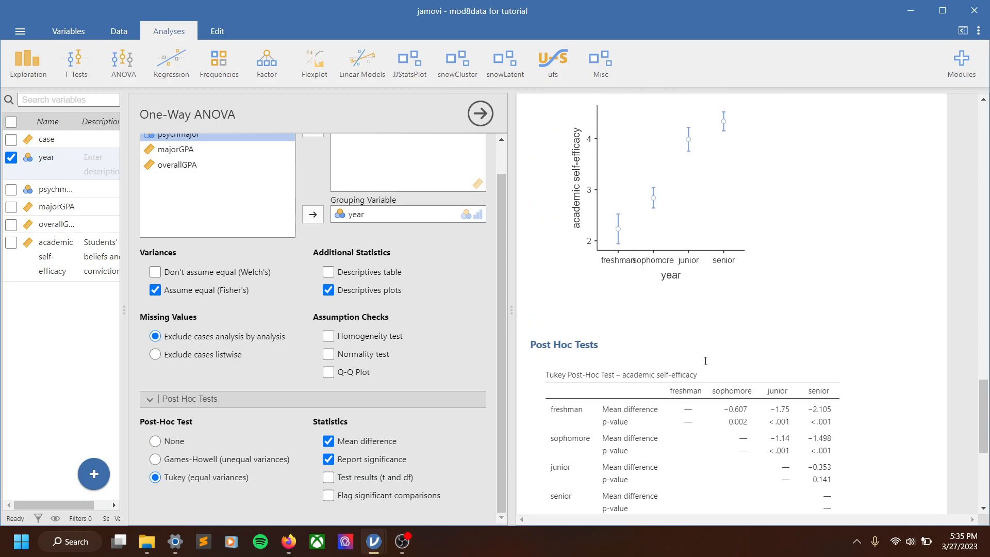
scroll(419, 315, up, 1)
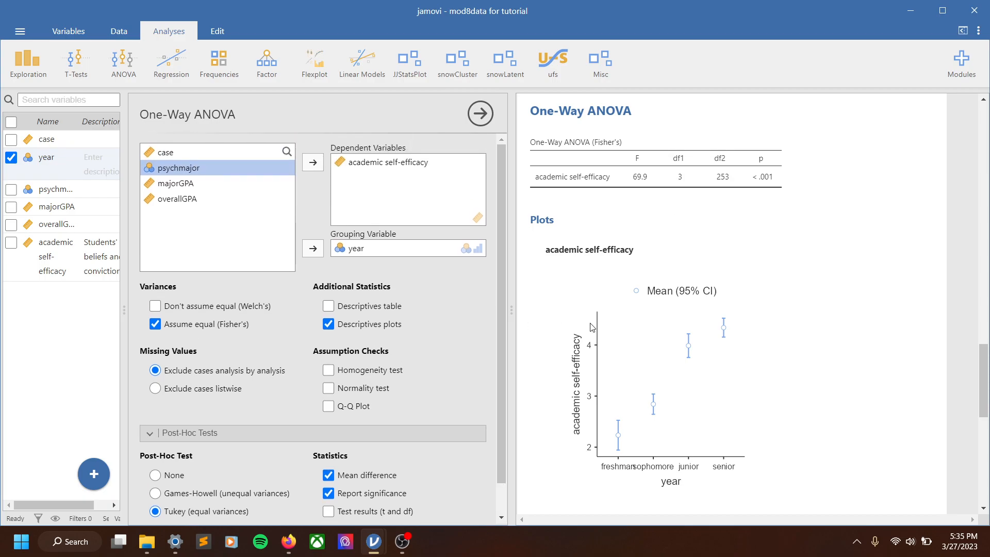
scroll(671, 335, up, 10)
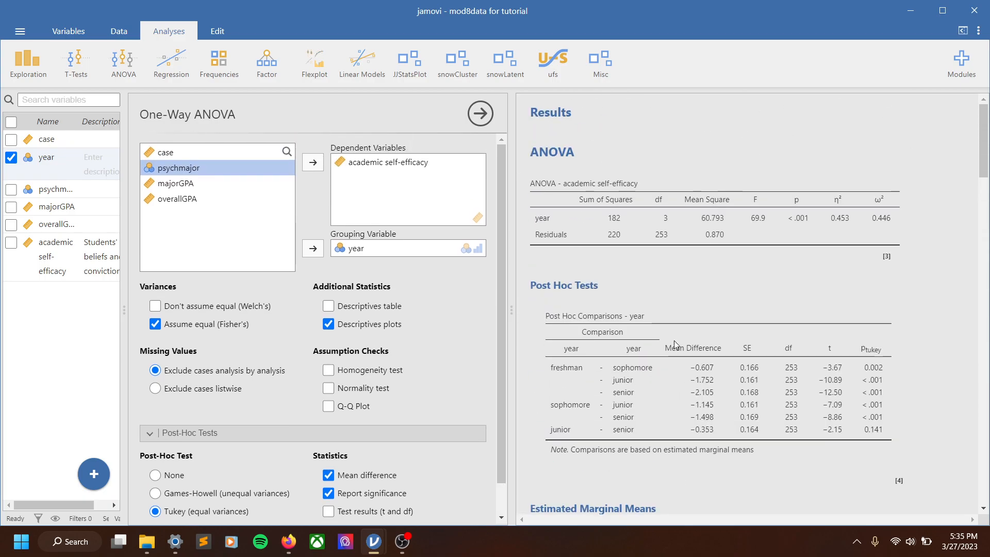
click(658, 194)
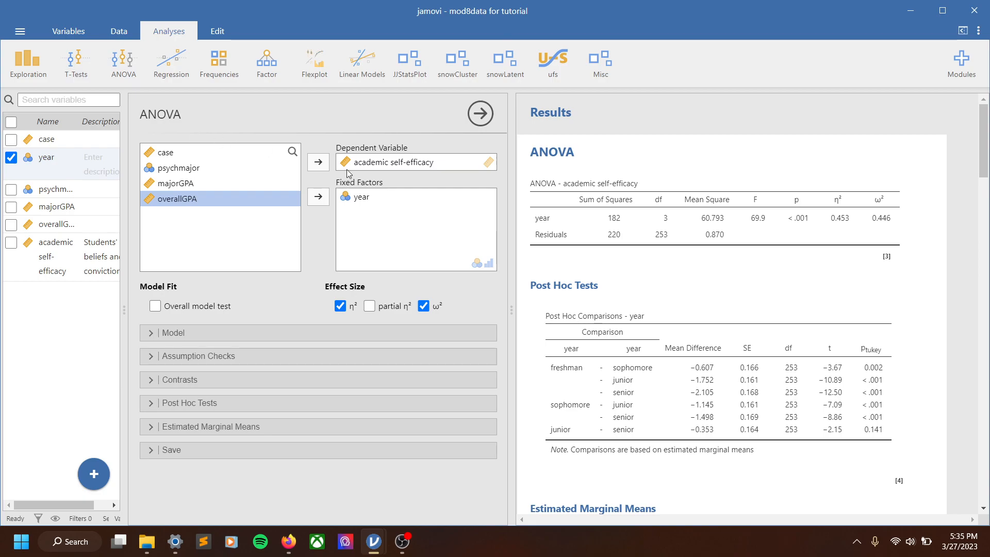